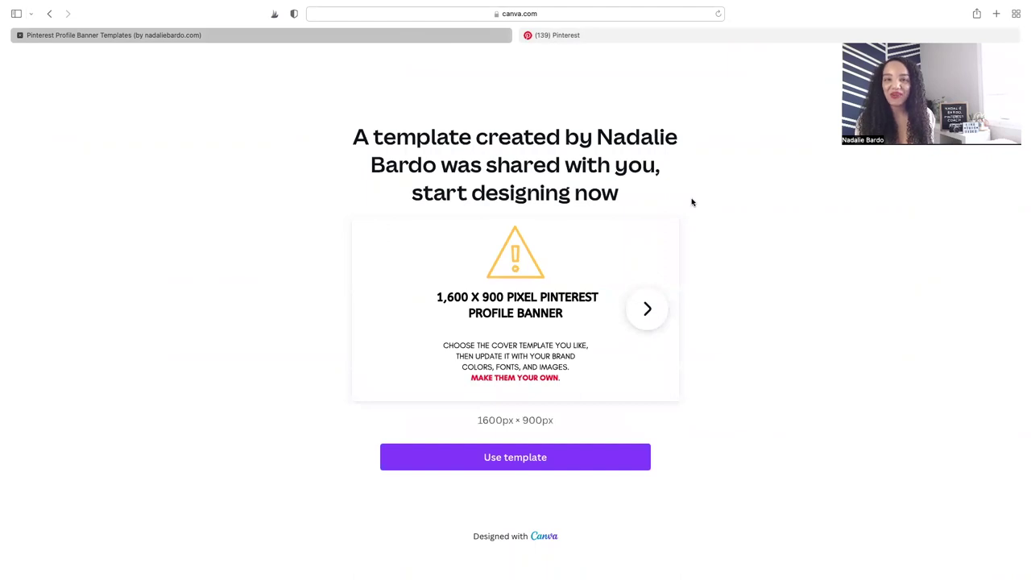
- Page through the first banner template previews, up to the boss mom style slide
mouse_move(663, 341)
left_click(648, 316)
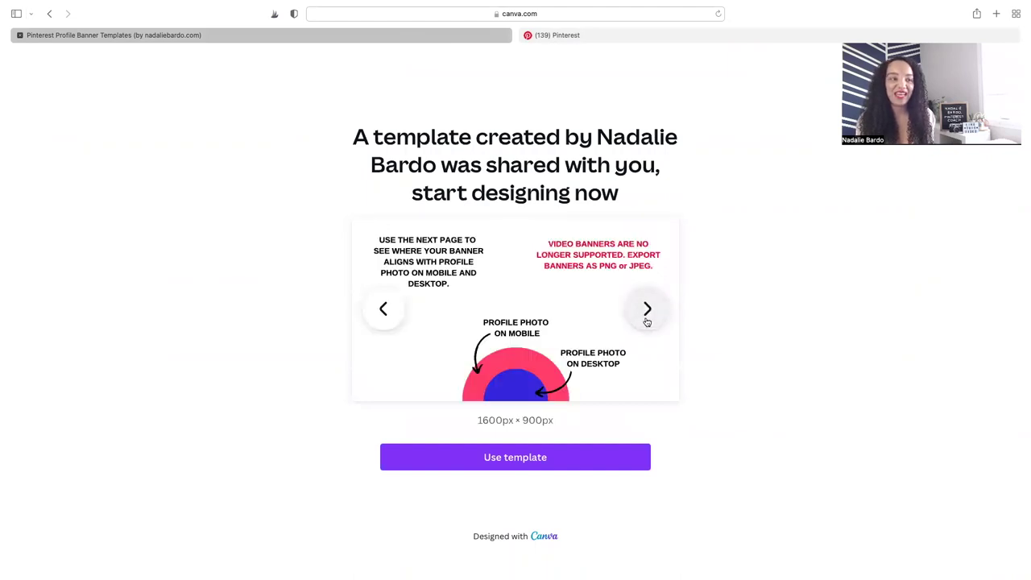
left_click(648, 318)
left_click(648, 316)
left_click(647, 316)
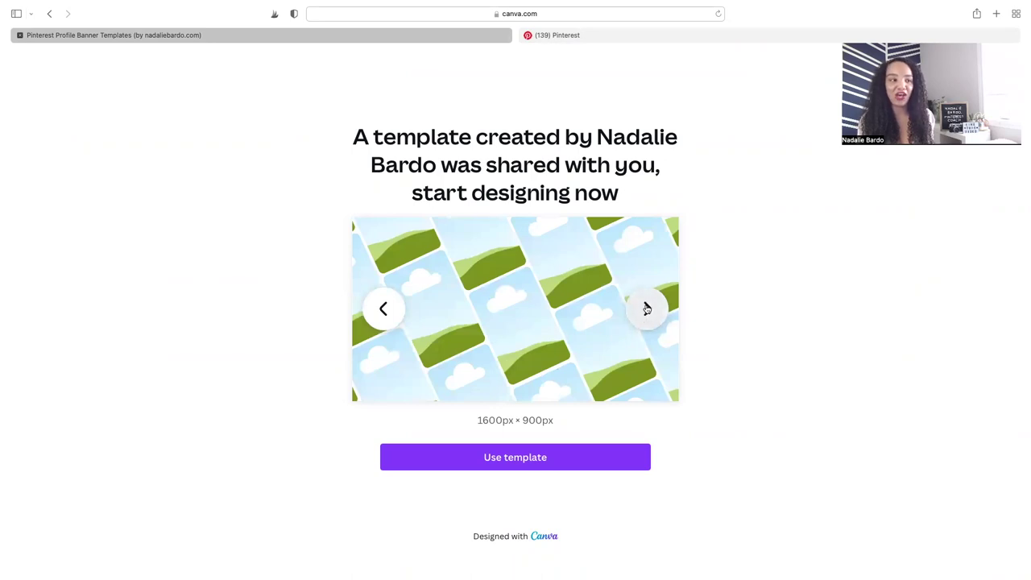
left_click(647, 310)
left_click(647, 309)
- Continue through the Kitchen, THE TRAVEL DUDE and MAKE TIME slides, then show the Pinterest profile
left_click(647, 310)
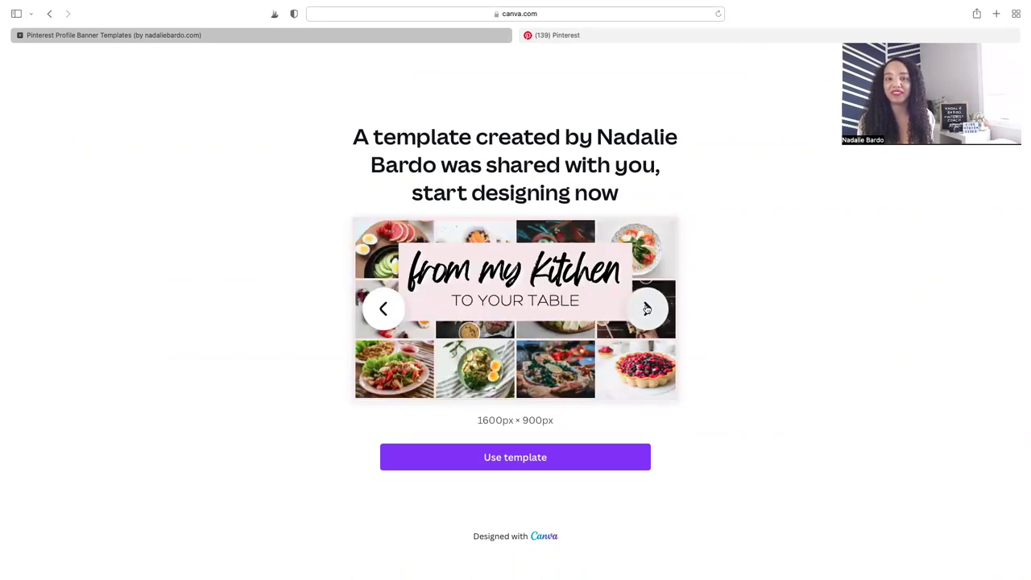
left_click(647, 310)
left_click(647, 309)
left_click(647, 309)
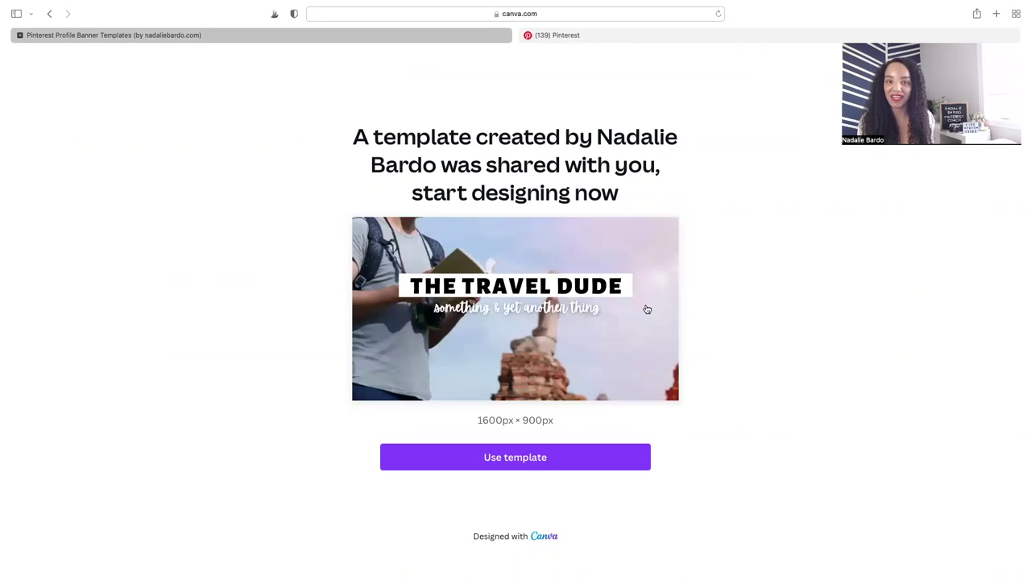
left_click(647, 310)
left_click(647, 309)
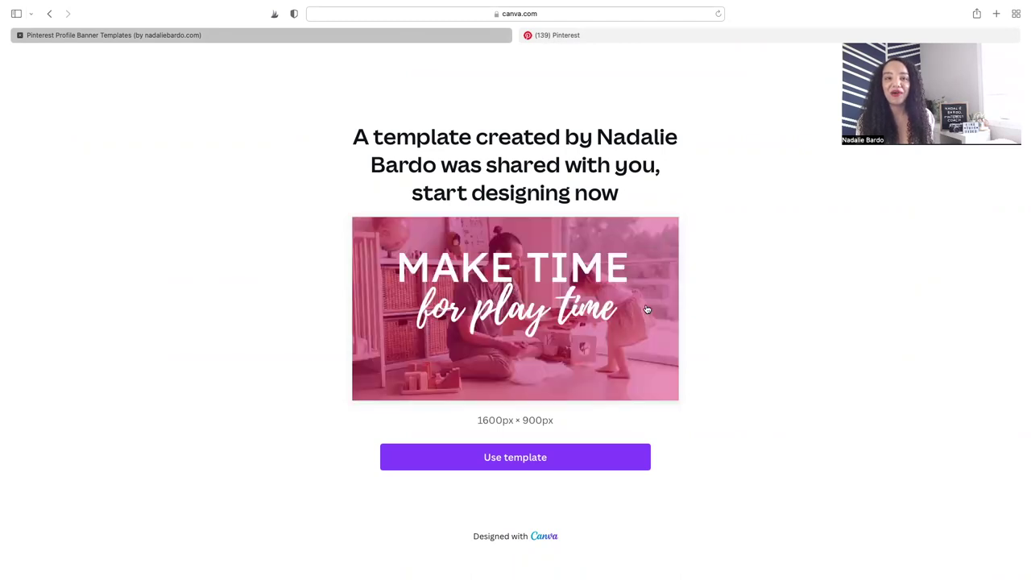
left_click(564, 35)
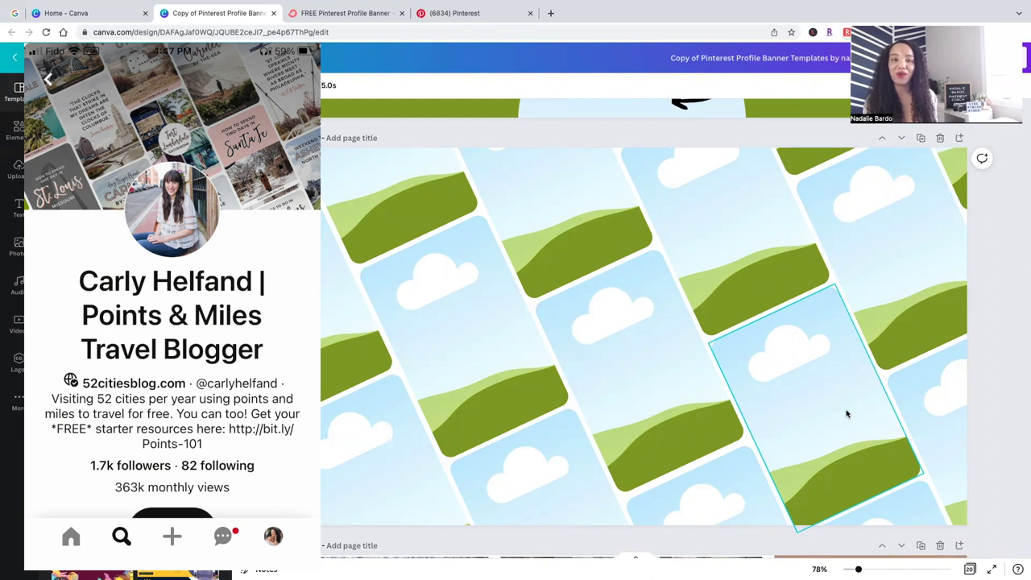
scroll(847, 413, "down", 10)
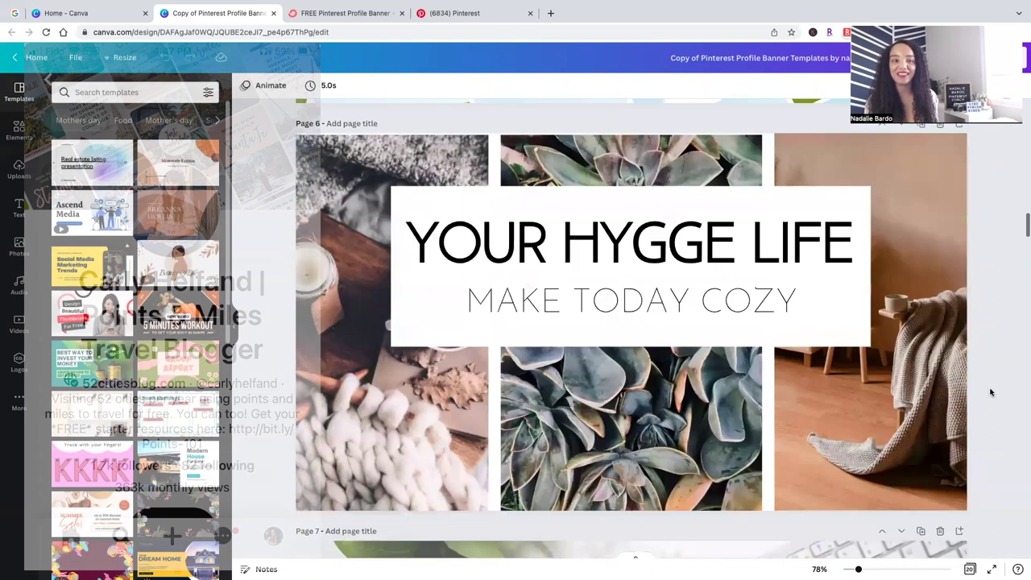
scroll(991, 392, "down", 15)
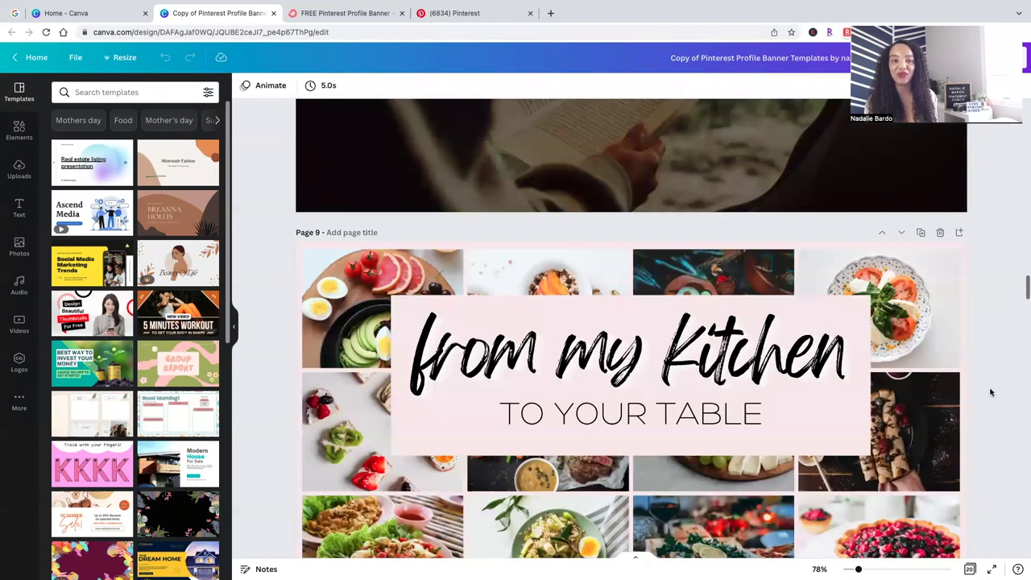
scroll(991, 393, "down", 12)
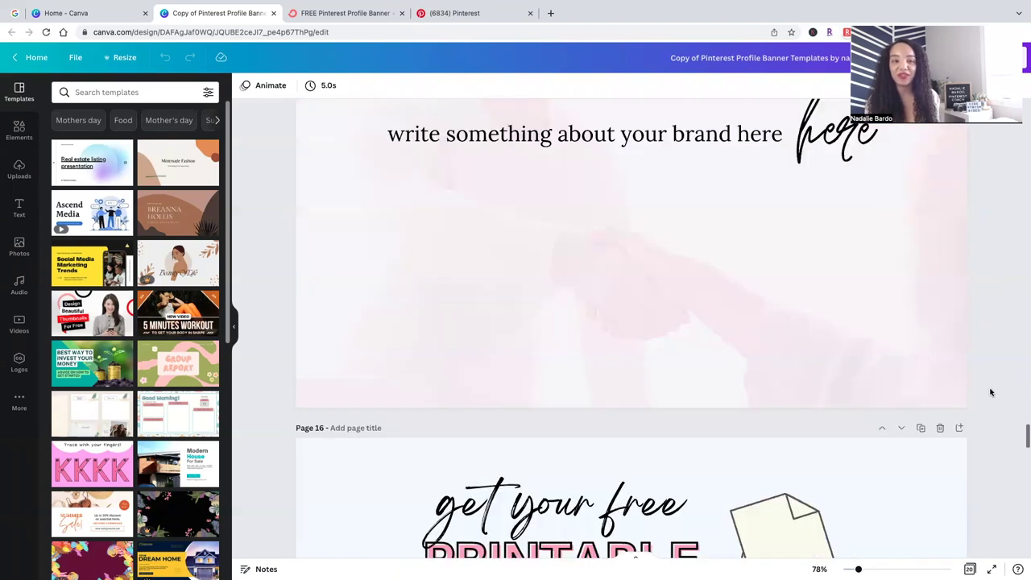
left_click_drag(1023, 452, 1024, 211)
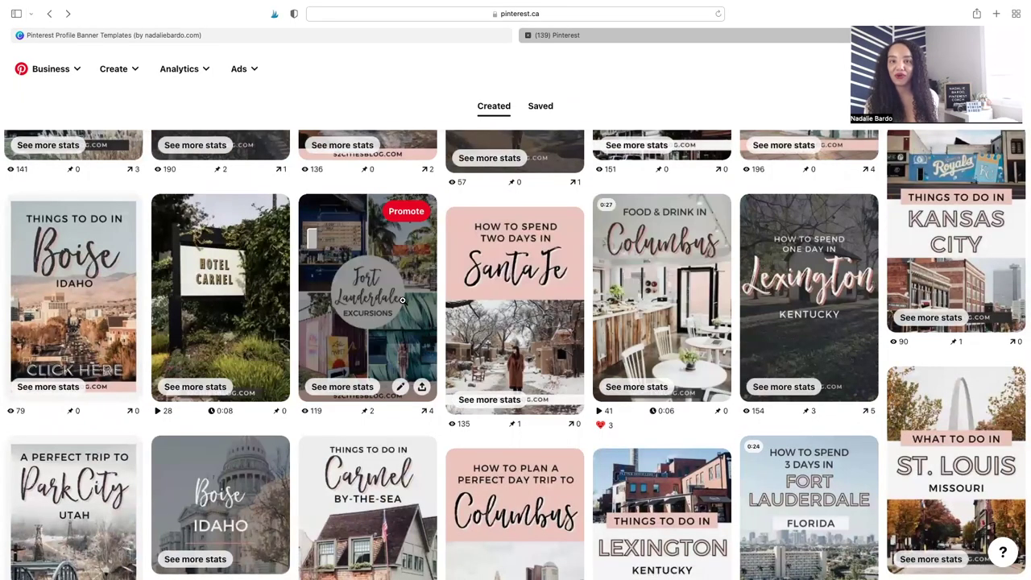
- Save the Fort Lauderdale Excursions pin's image, then return to the profile's created pins grid
left_click(404, 302)
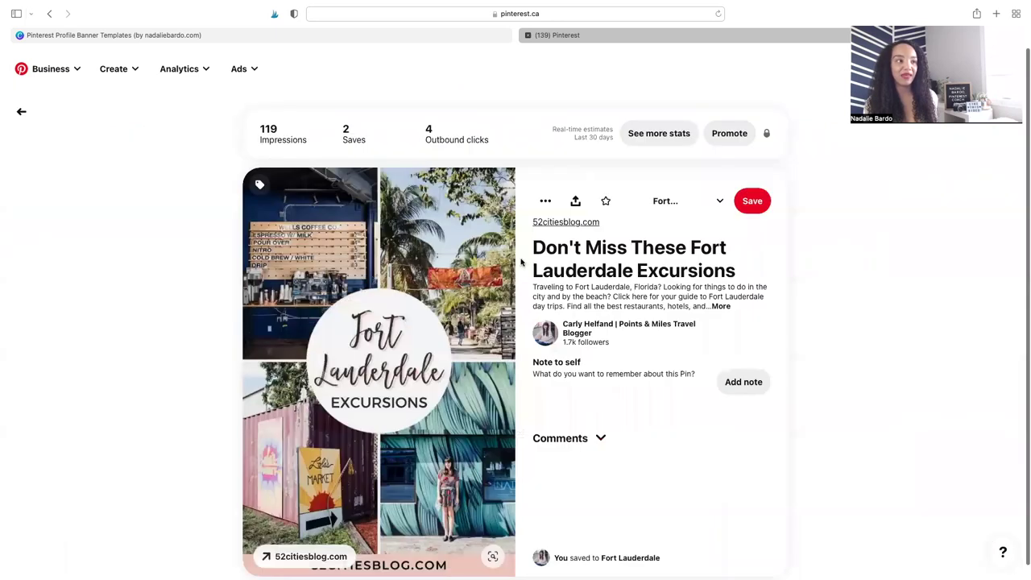
scroll(521, 261, "down", 1)
left_click(548, 180)
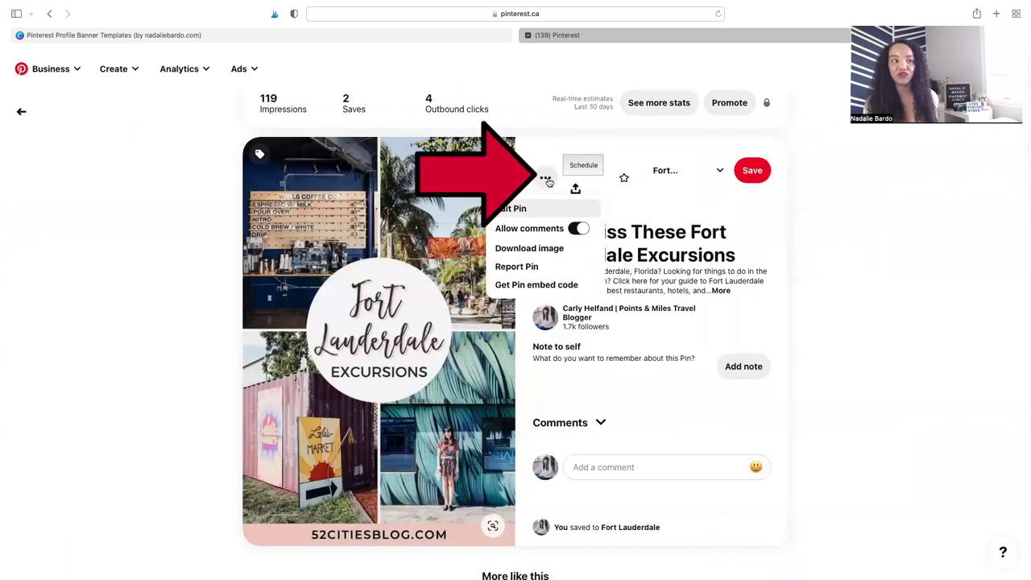
left_click(539, 250)
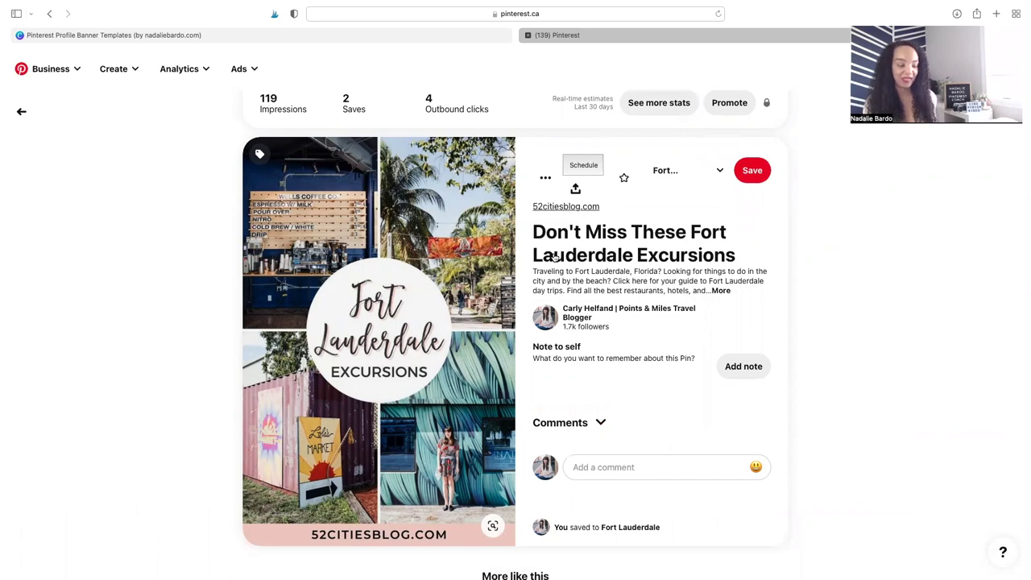
left_click(50, 14)
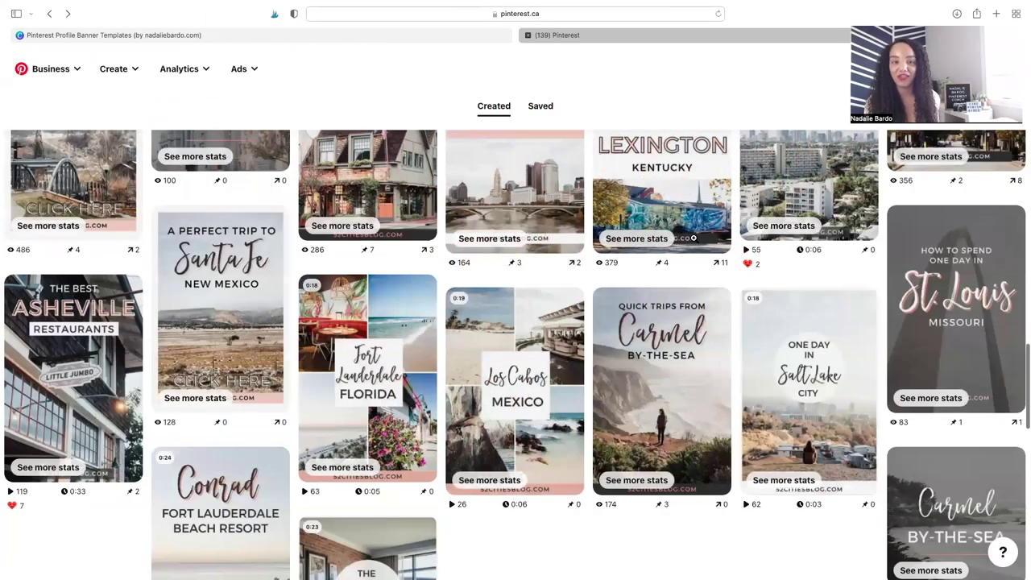
scroll(693, 238, "down", 5)
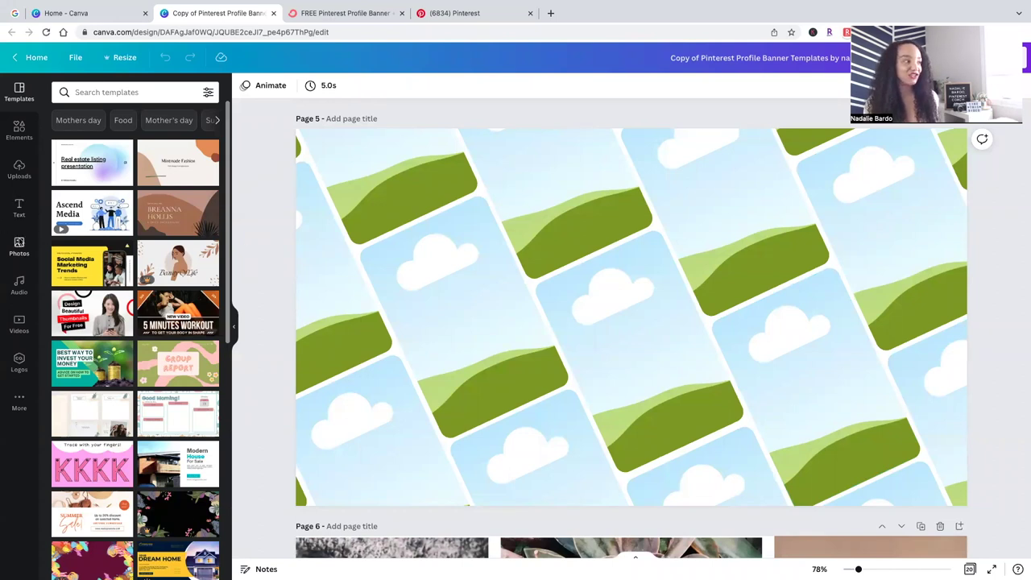
- Upload every image in the 17 Pins folder to Canva's Uploads
left_click(19, 169)
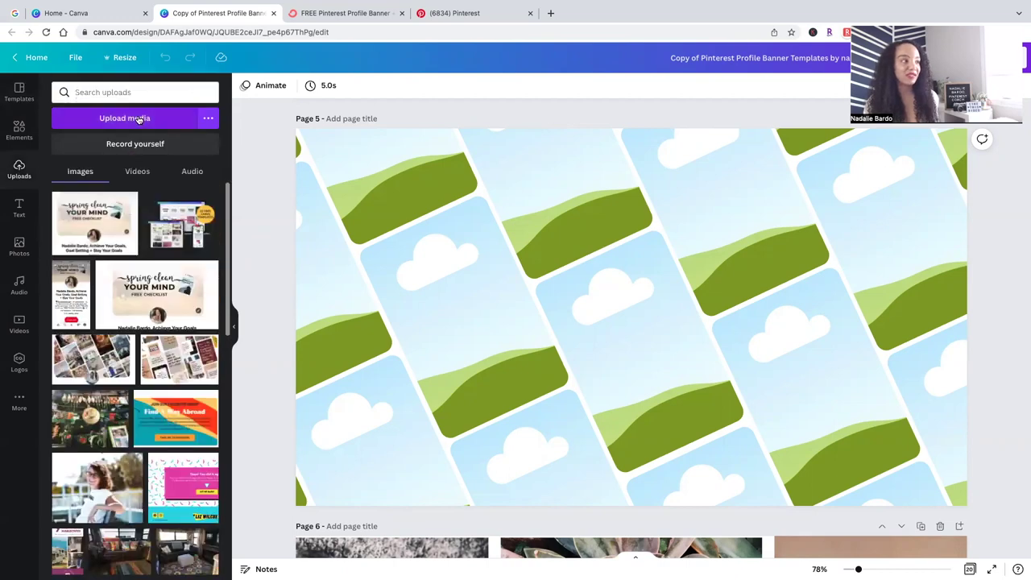
left_click(138, 117)
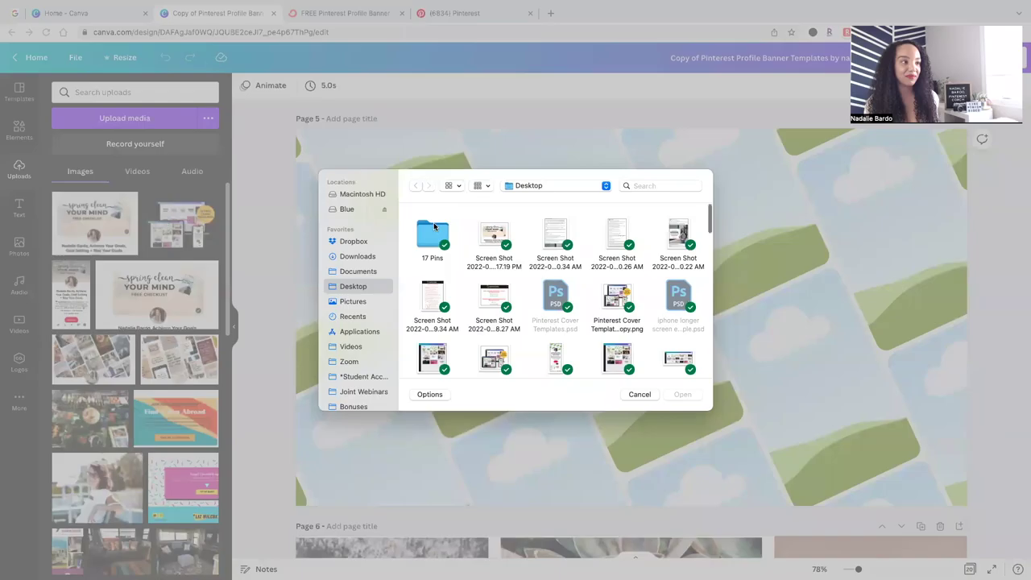
double_click(433, 223)
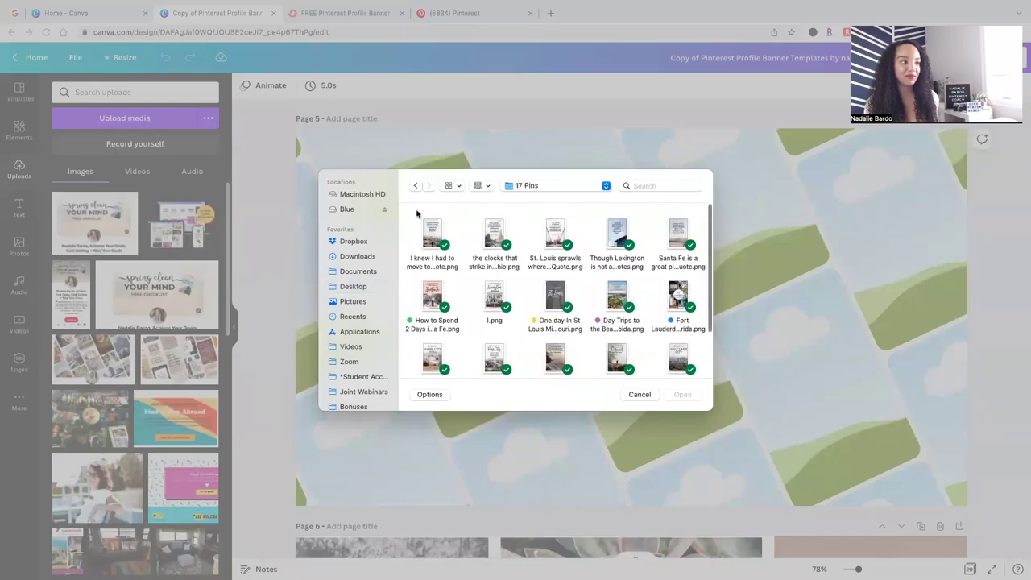
key("super+a")
left_click(683, 394)
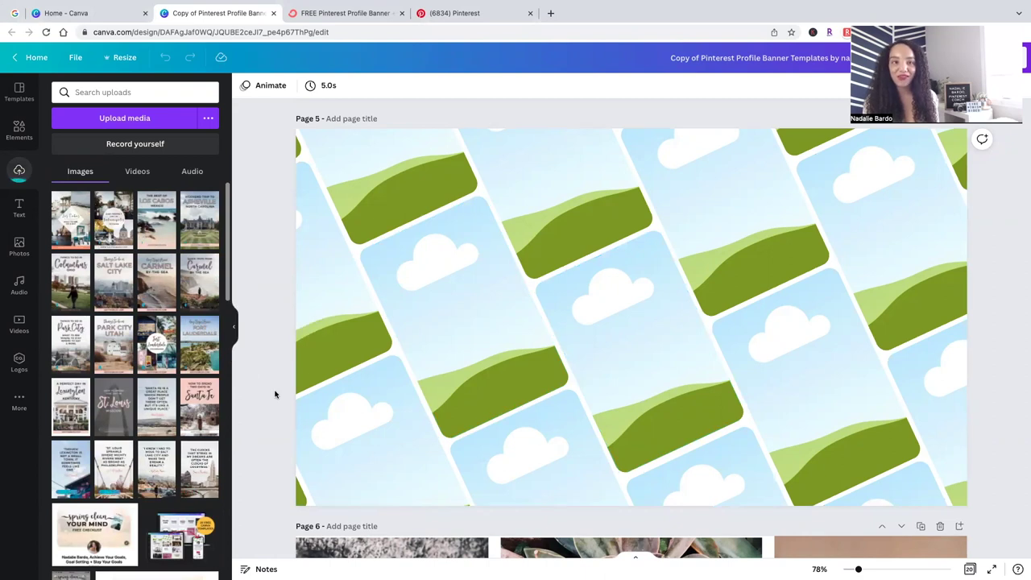
- Drag the Columbus, St. Louis and Santa Fe pins into frames on the page 5 collage
left_click_drag(199, 468, 431, 341)
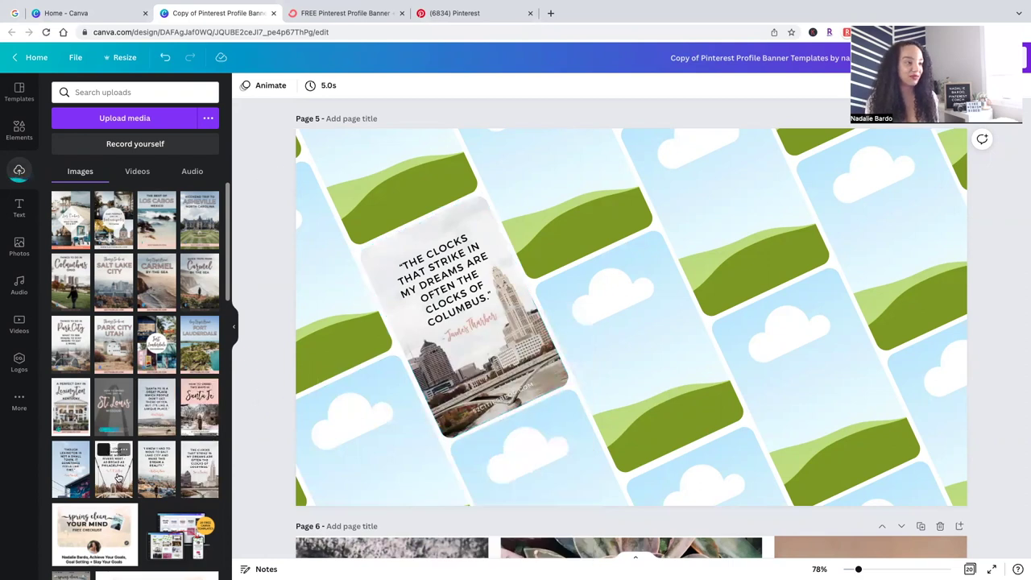
left_click_drag(119, 480, 694, 409)
left_click_drag(586, 333, 847, 234)
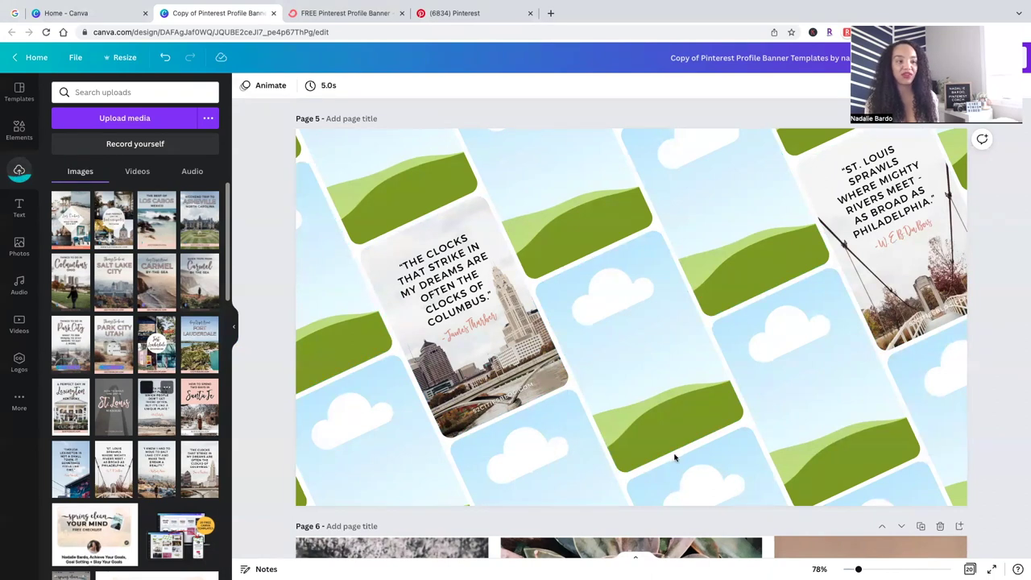
left_click_drag(675, 457, 691, 468)
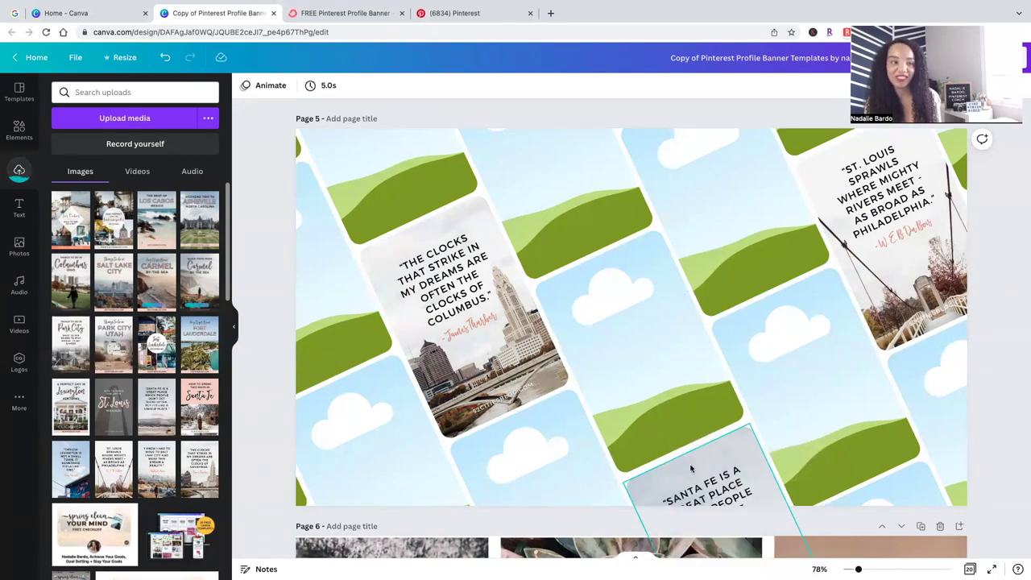
left_click_drag(114, 406, 316, 427)
left_click_drag(114, 344, 503, 184)
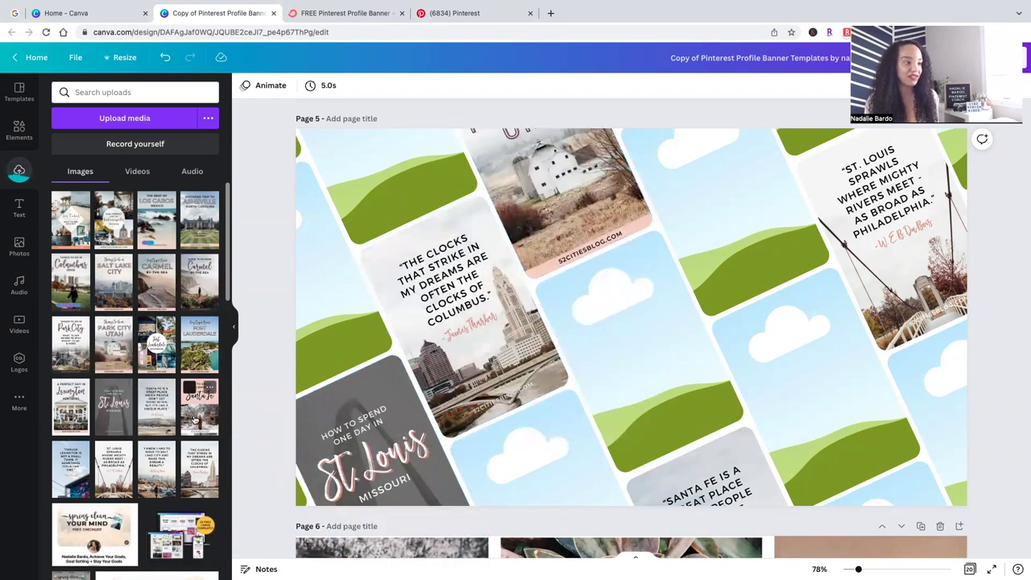
left_click_drag(201, 390, 854, 411)
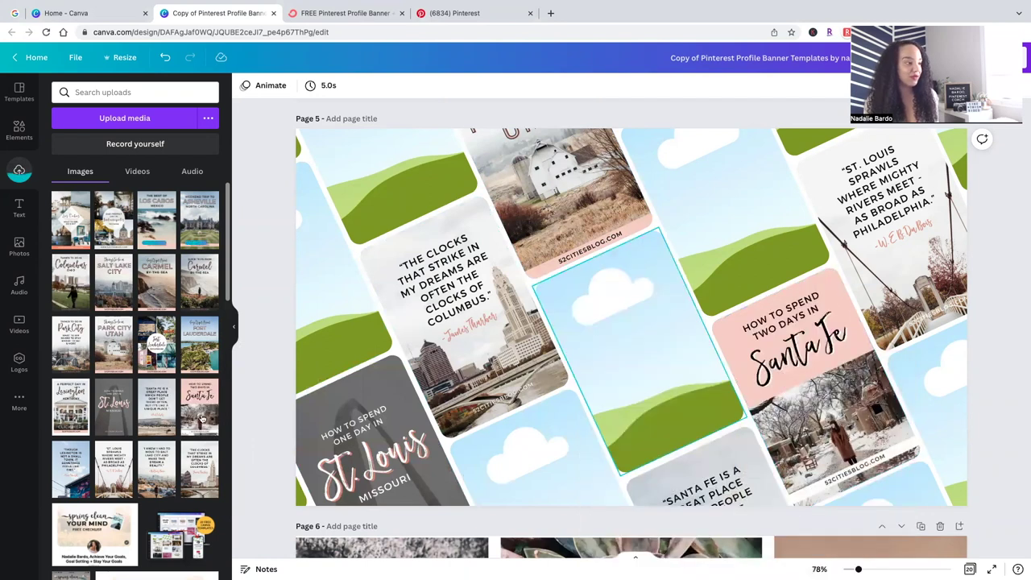
left_click_drag(79, 475, 799, 149)
- Fill the remaining frames with the Fort Lauderdale, Carmel, Asheville and Indianapolis pins
left_click_drag(158, 342, 637, 347)
left_click_drag(155, 282, 539, 451)
left_click_drag(200, 343, 314, 294)
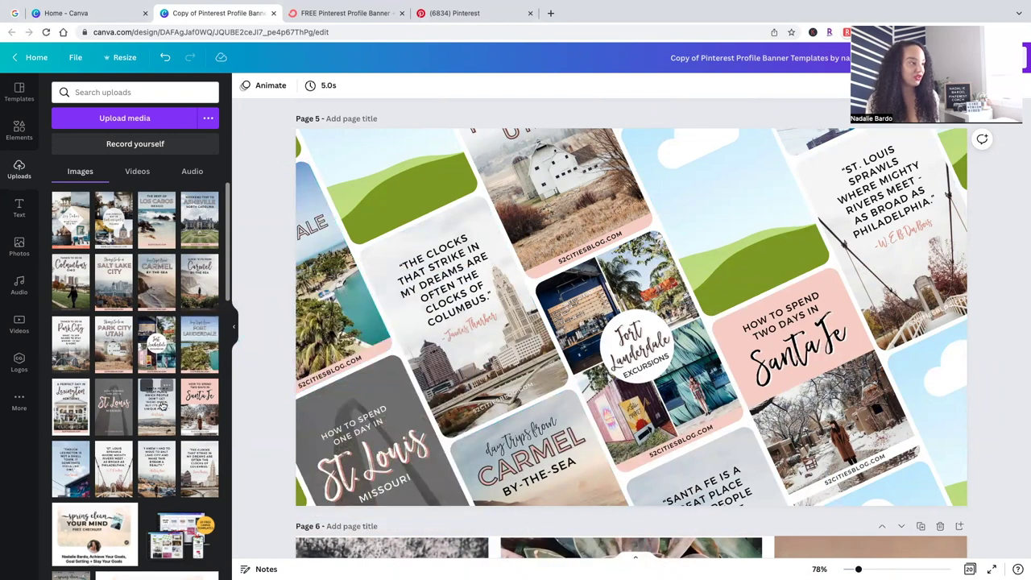
left_click_drag(194, 229, 923, 435)
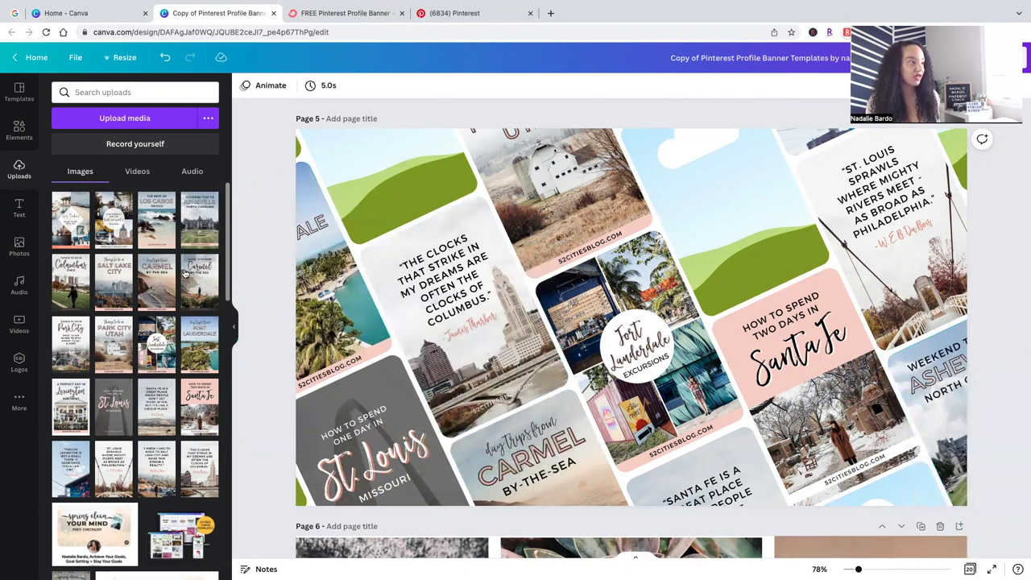
left_click_drag(185, 274, 654, 172)
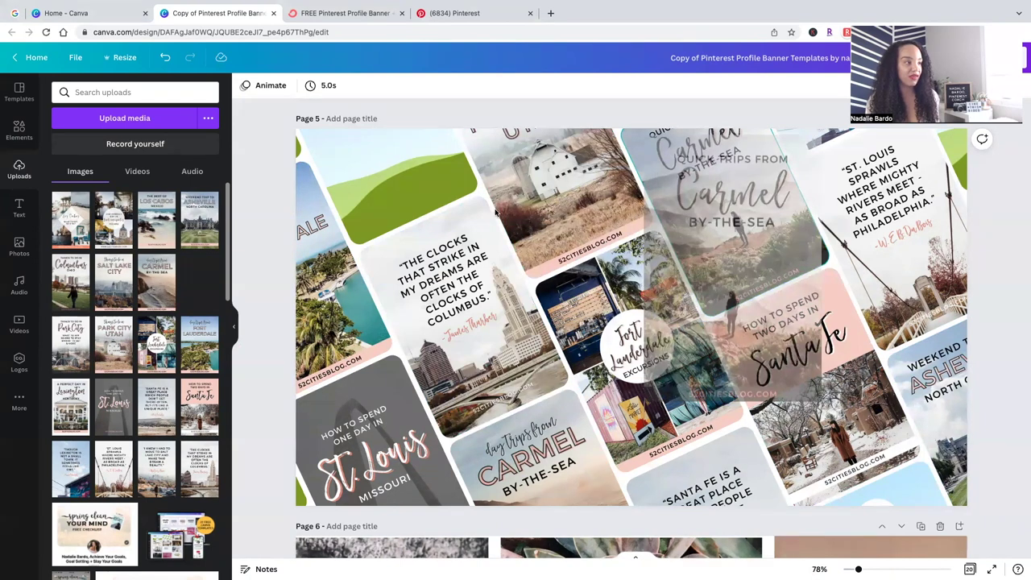
left_click_drag(71, 394, 431, 159)
left_click_drag(295, 344, 262, 147)
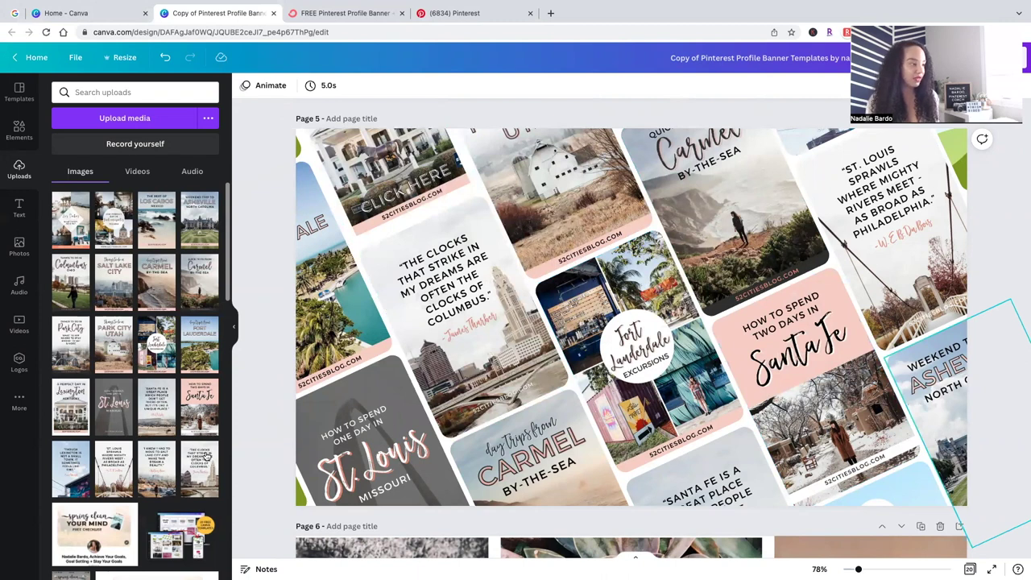
left_click_drag(113, 219, 975, 290)
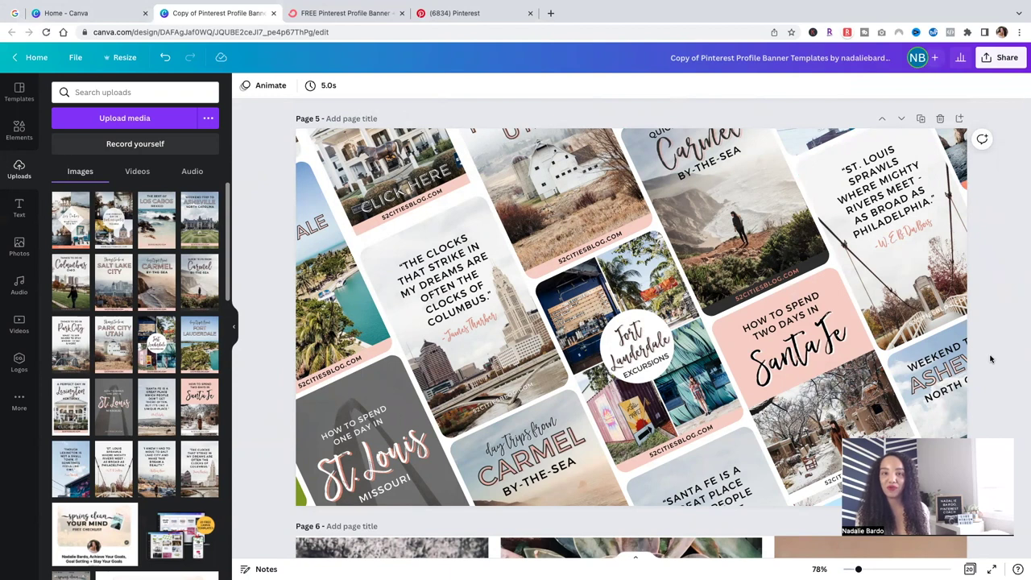
- Download only page 5 of the banner design as a PNG file
left_click(992, 61)
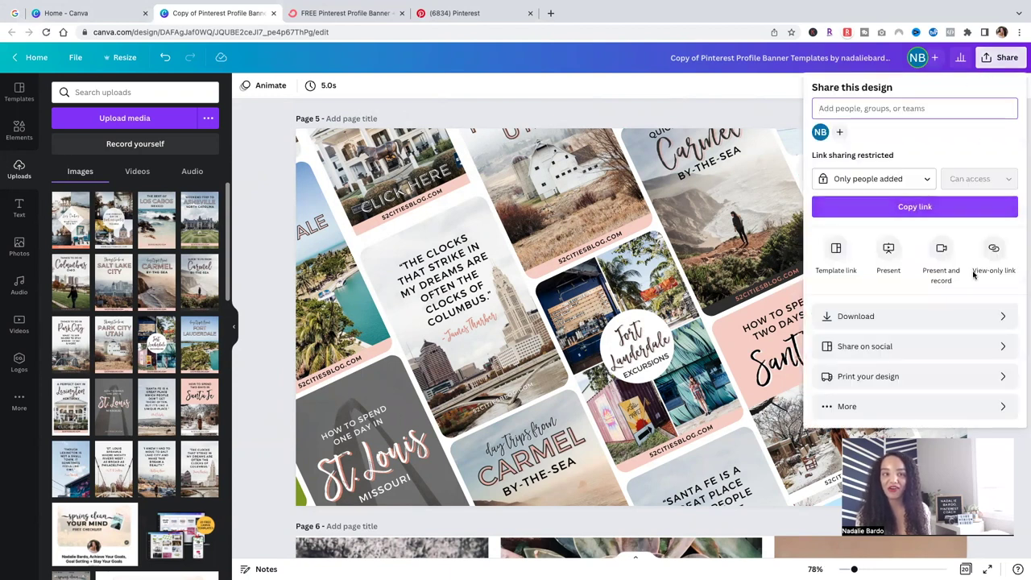
left_click(958, 316)
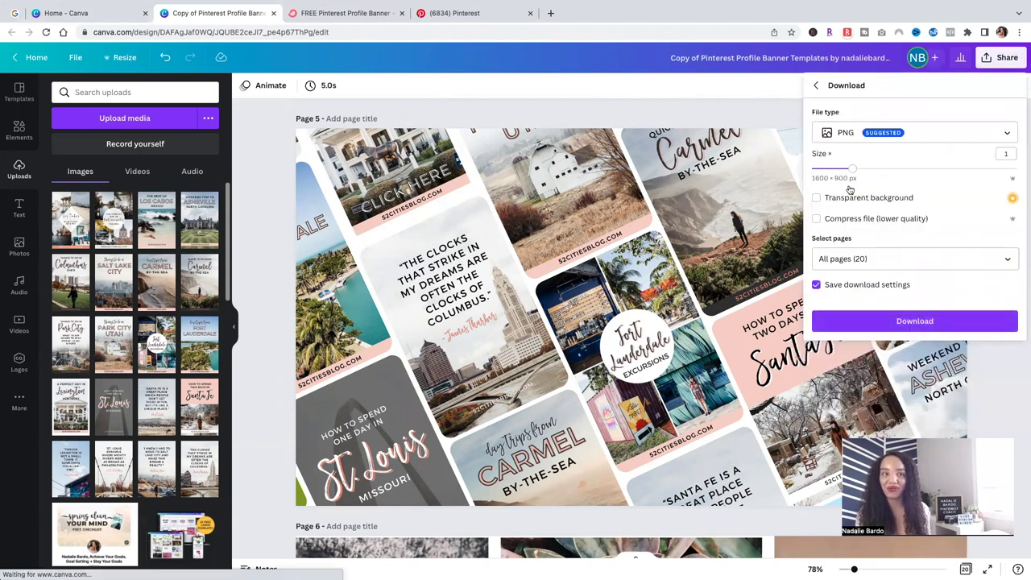
left_click(1011, 266)
scroll(985, 310, "down", 3)
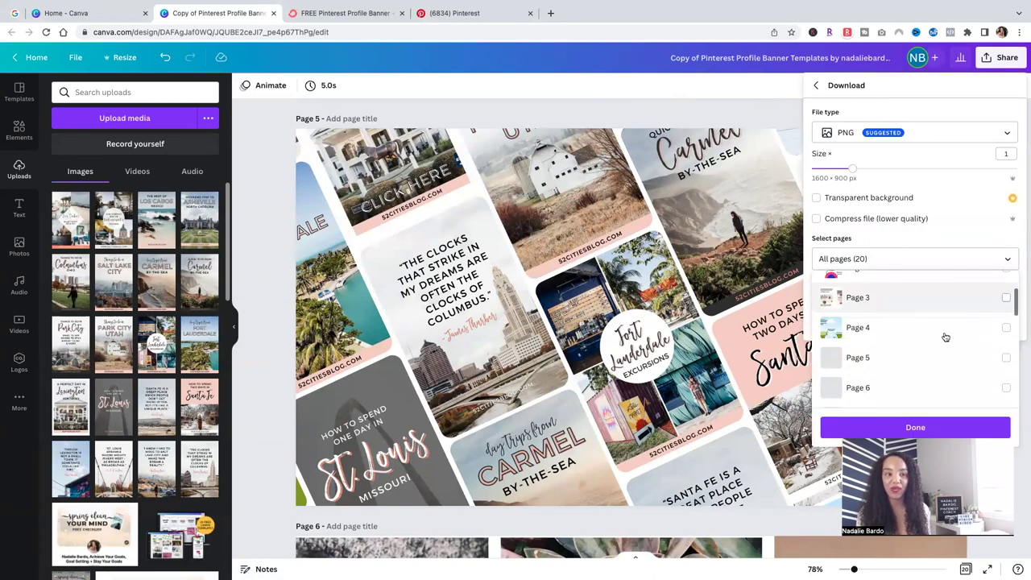
left_click(936, 359)
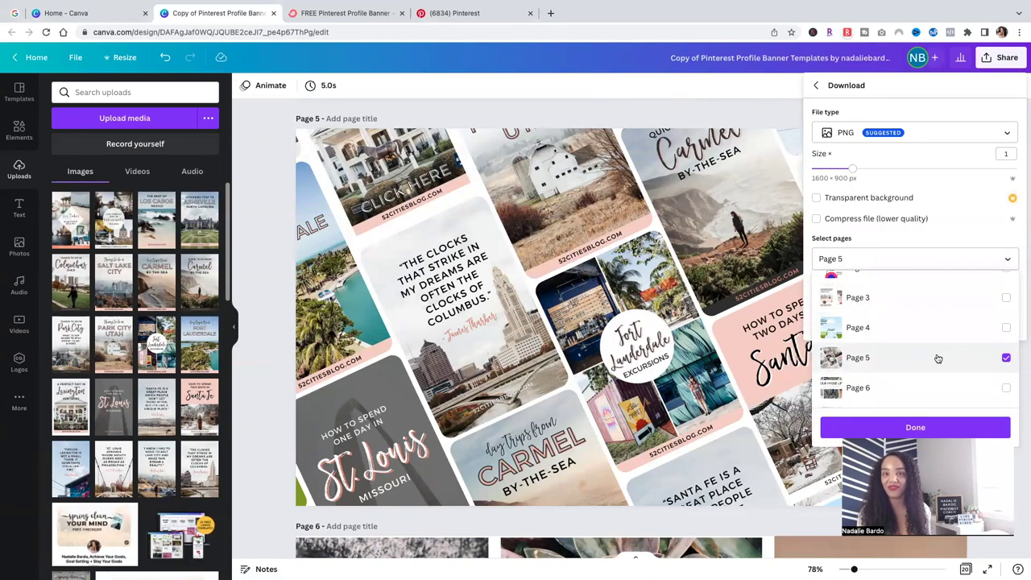
left_click(961, 425)
left_click(944, 320)
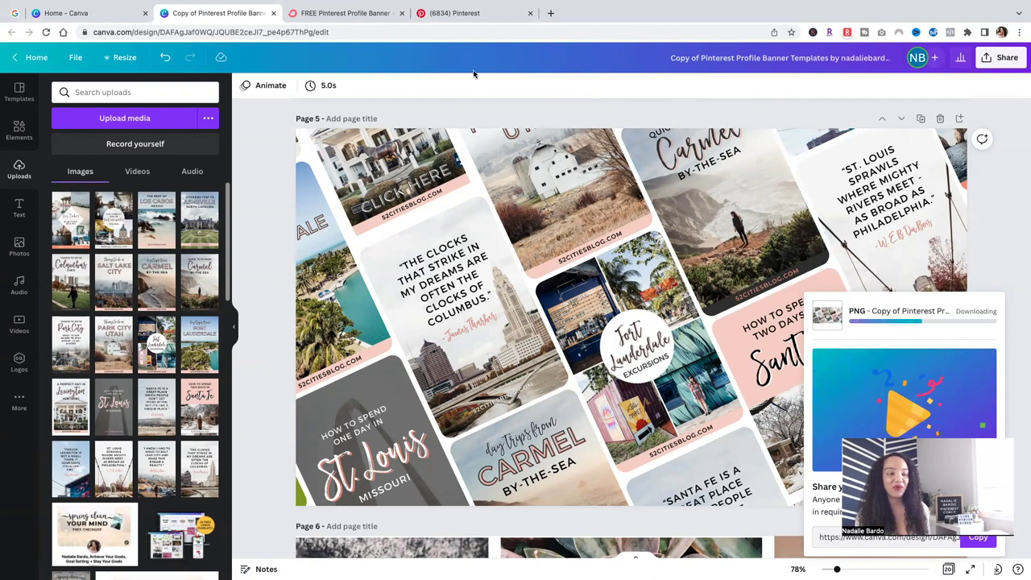
mouse_move(824, 322)
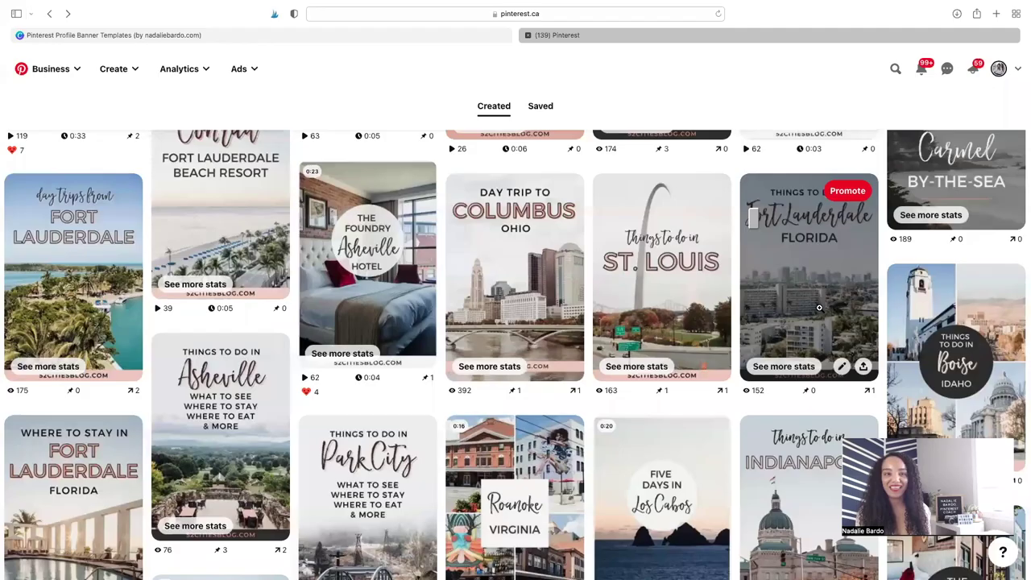
- Upload the collage PNG from Downloads as the profile cover and accept the crop
scroll(819, 308, "up", 1)
scroll(819, 308, "up", 10)
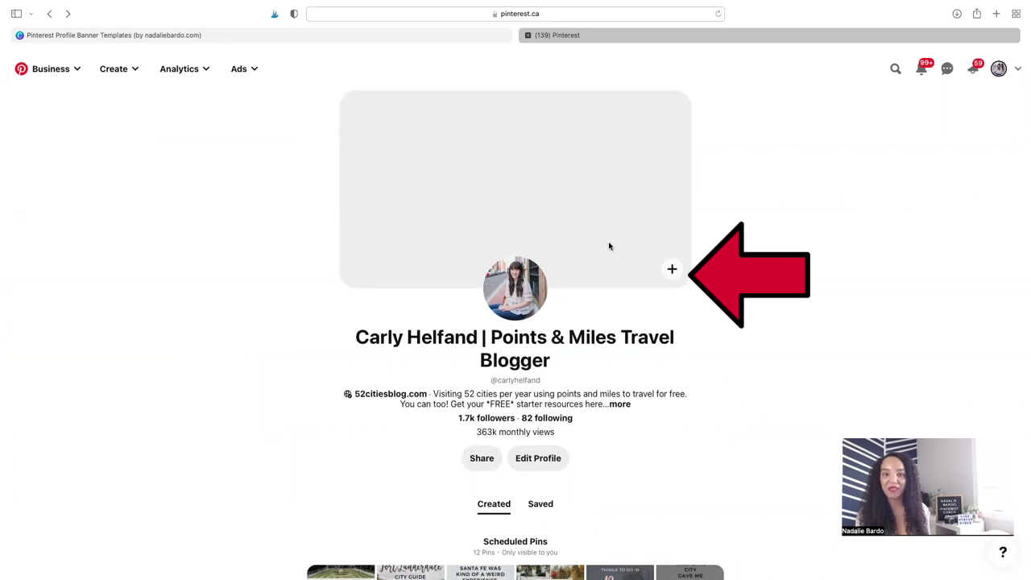
left_click(667, 273)
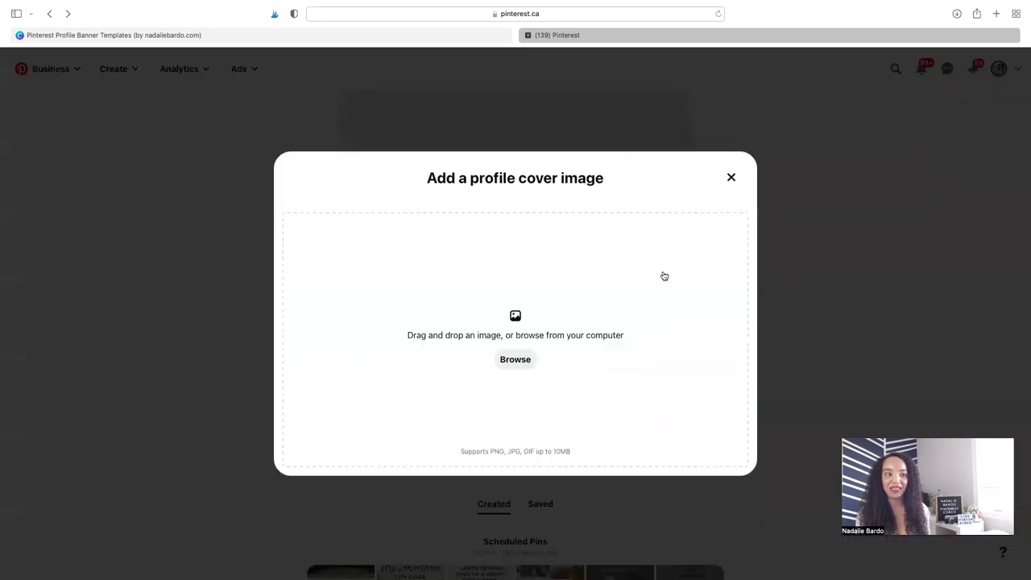
left_click(509, 361)
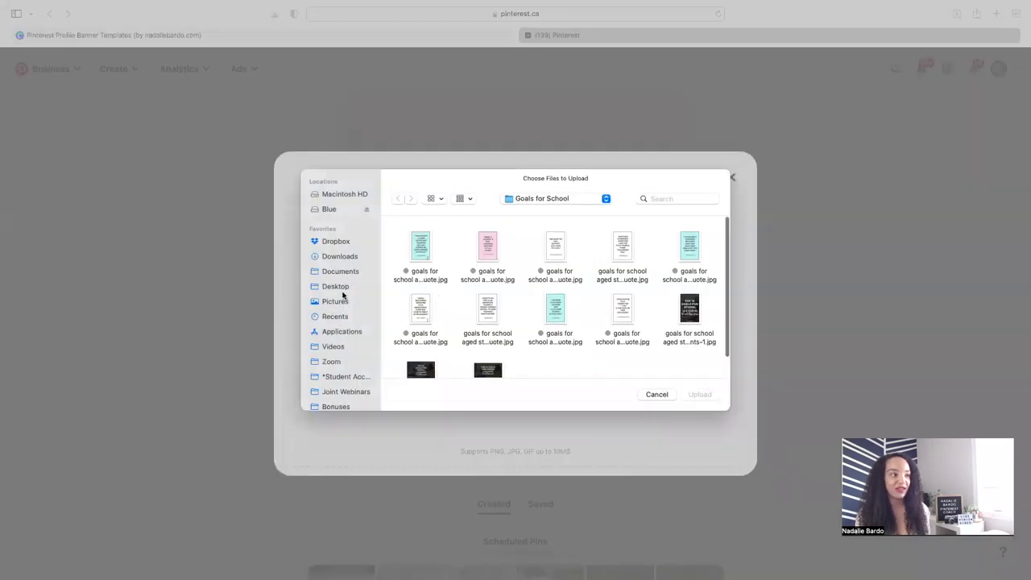
left_click(342, 257)
left_click(429, 273)
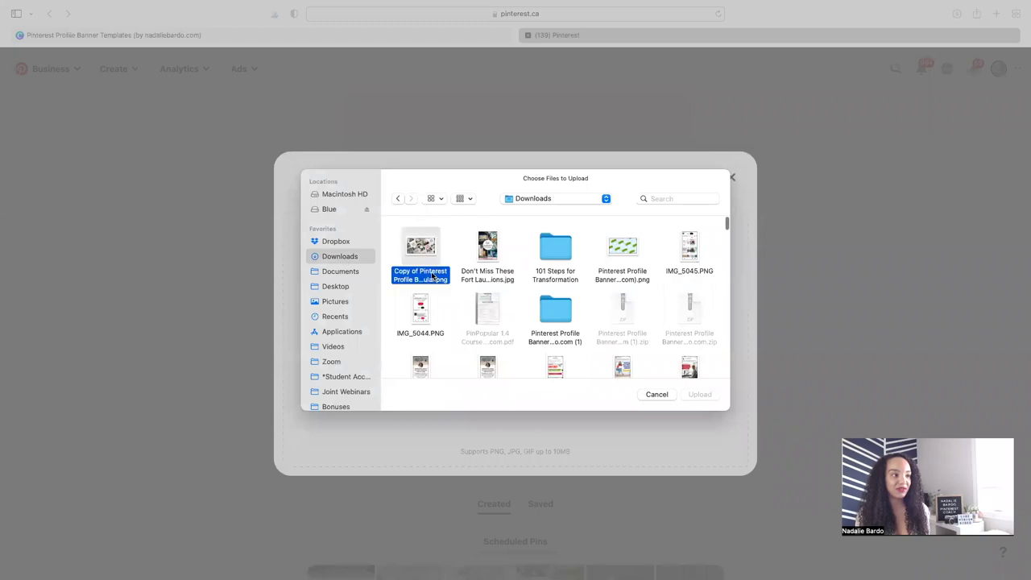
left_click(690, 397)
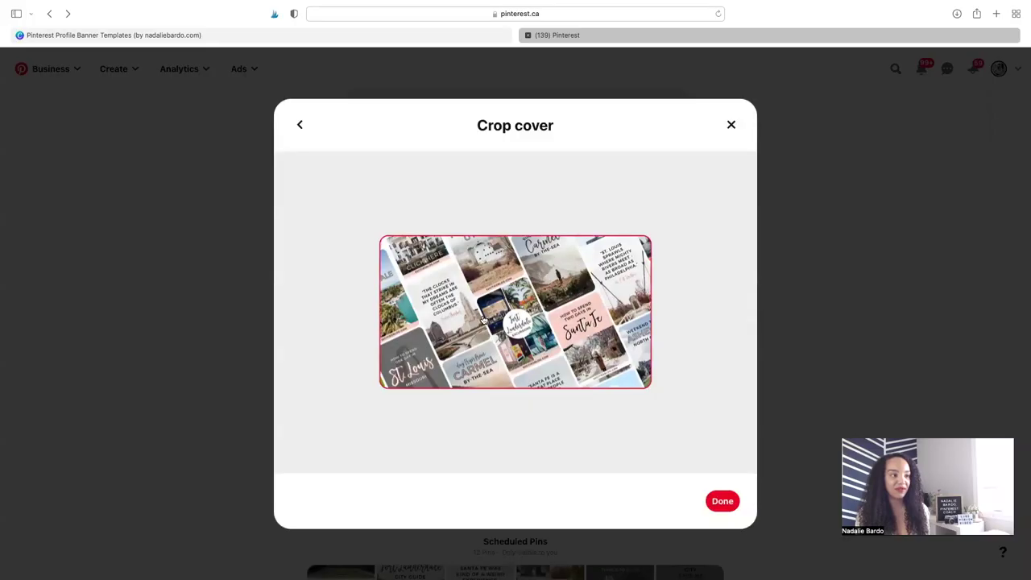
left_click(724, 500)
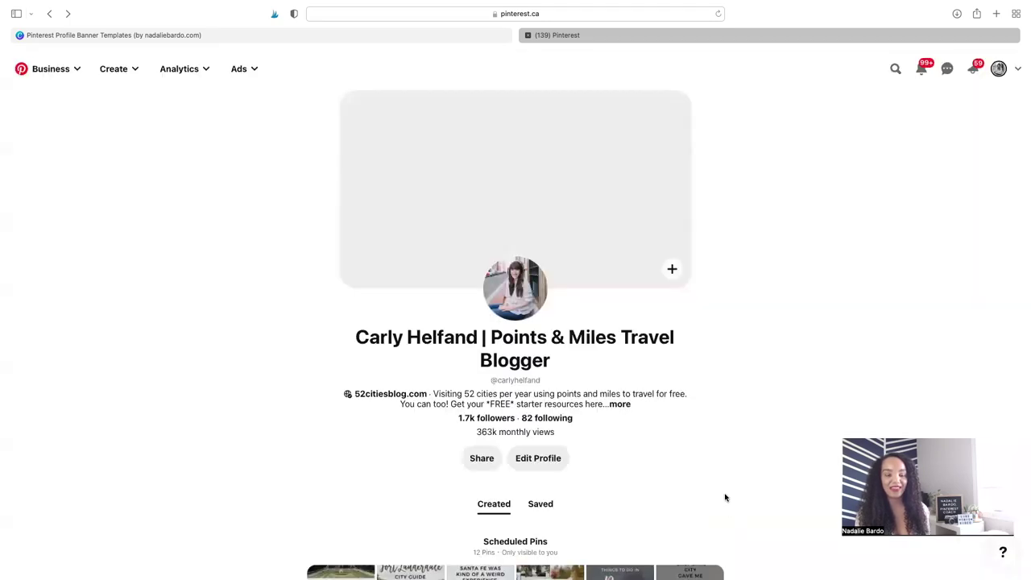